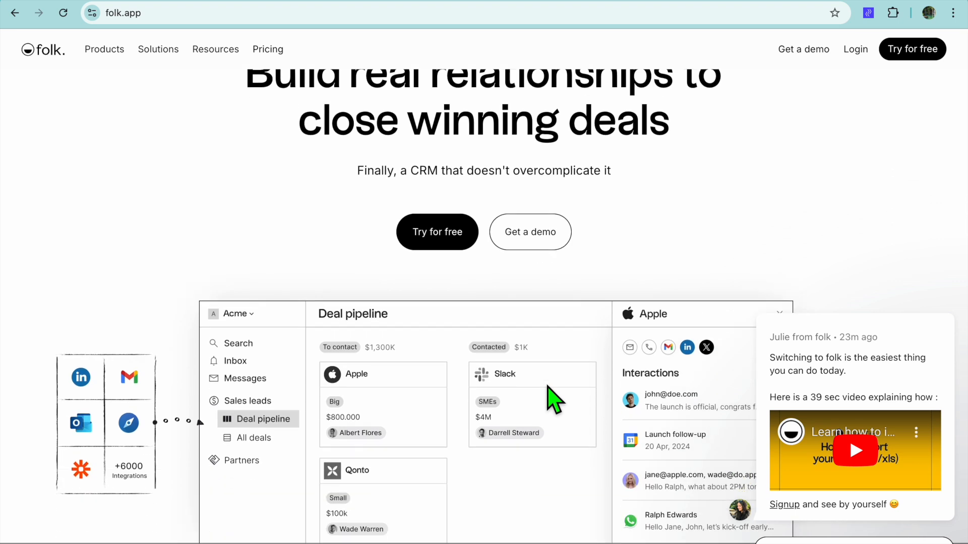
scroll(555, 401, "down", 4)
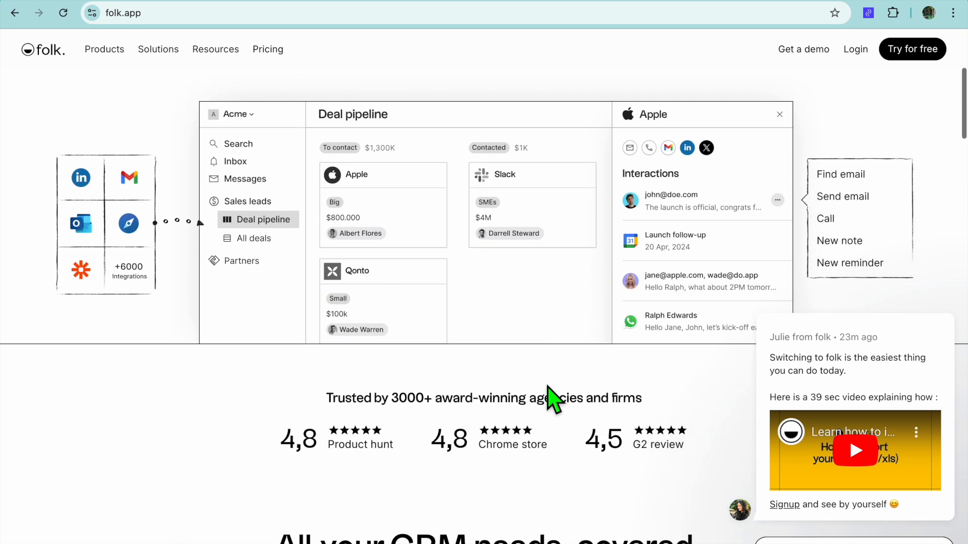
scroll(555, 400, "up", 6)
scroll(555, 401, "down", 1)
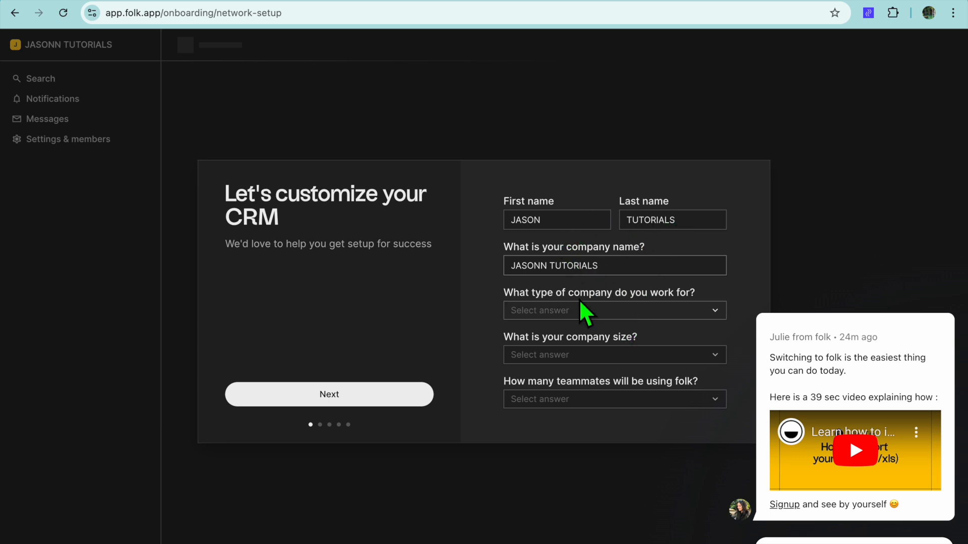
Complete the company details with type Small or medium business, company size 2-5 and 2-3 teammates, and continue the onboarding
left_click(616, 311)
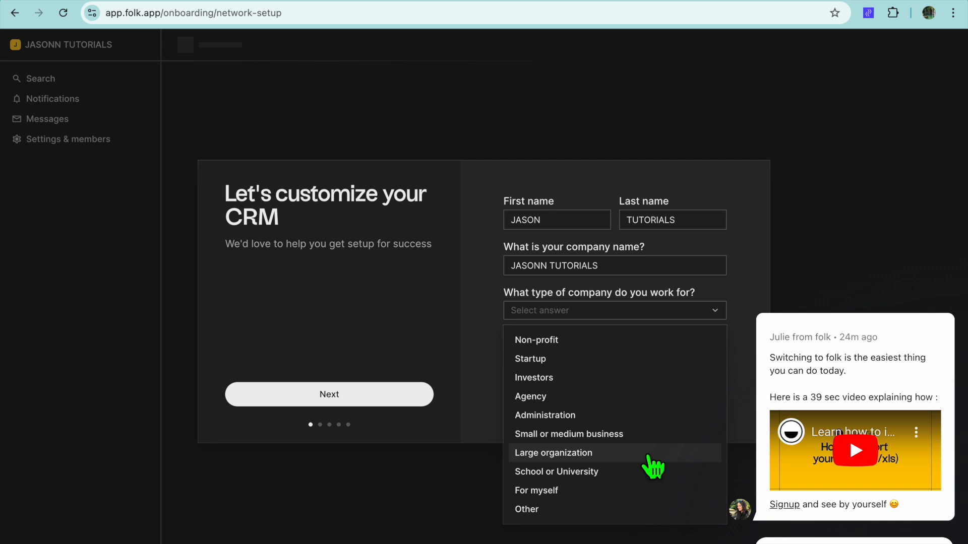
left_click(634, 434)
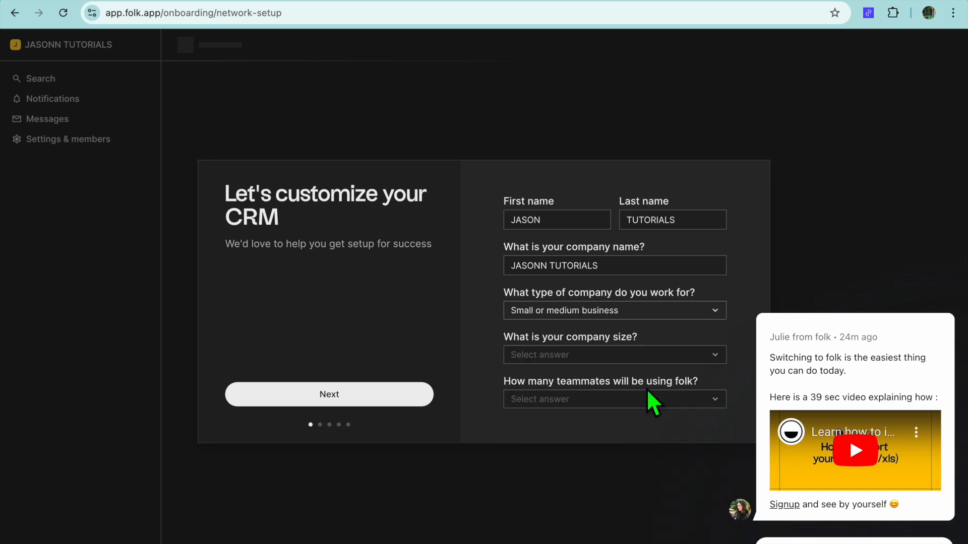
left_click(647, 352)
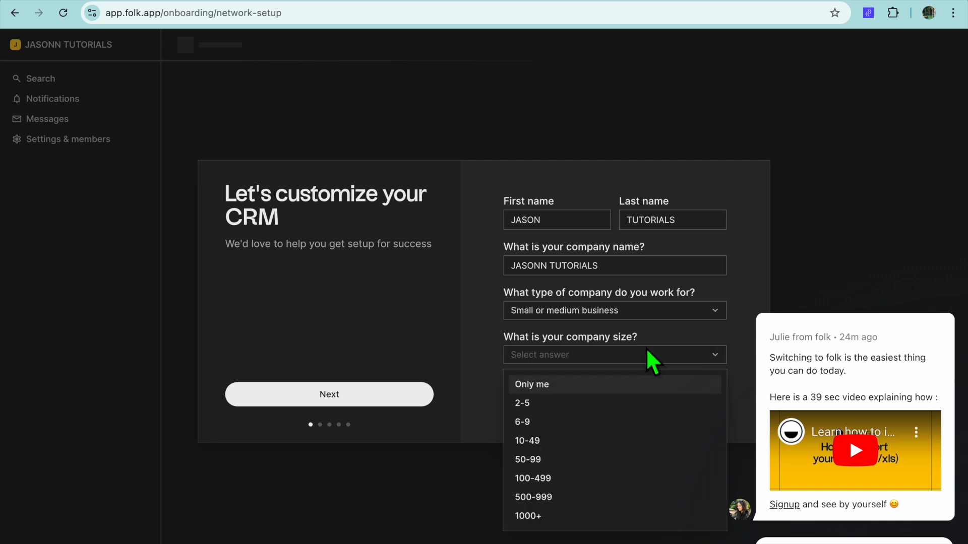
left_click(609, 404)
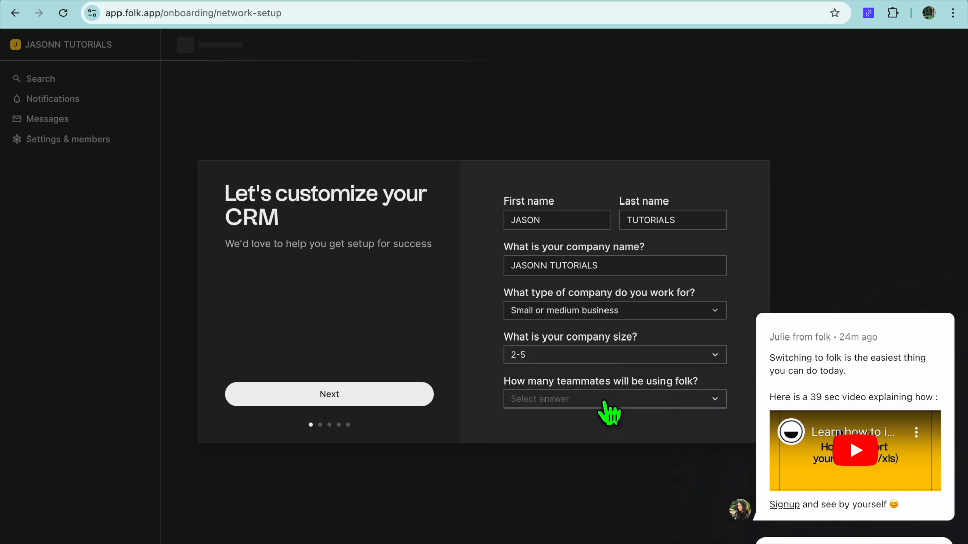
left_click(640, 402)
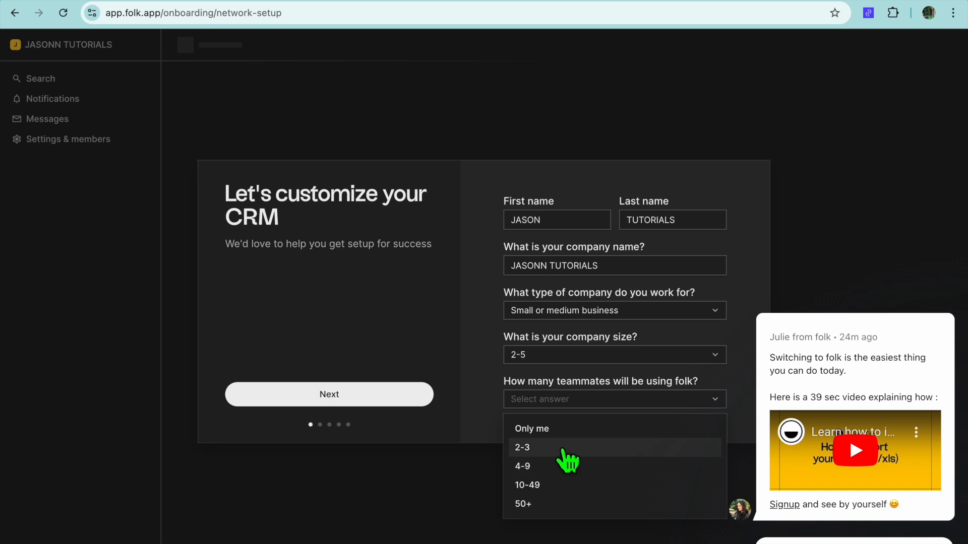
left_click(569, 433)
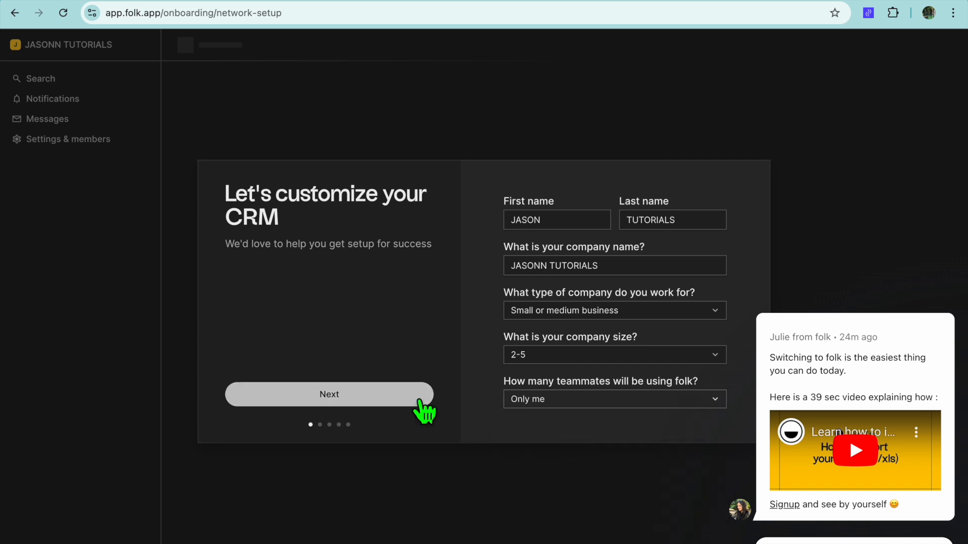
left_click(584, 401)
left_click(575, 448)
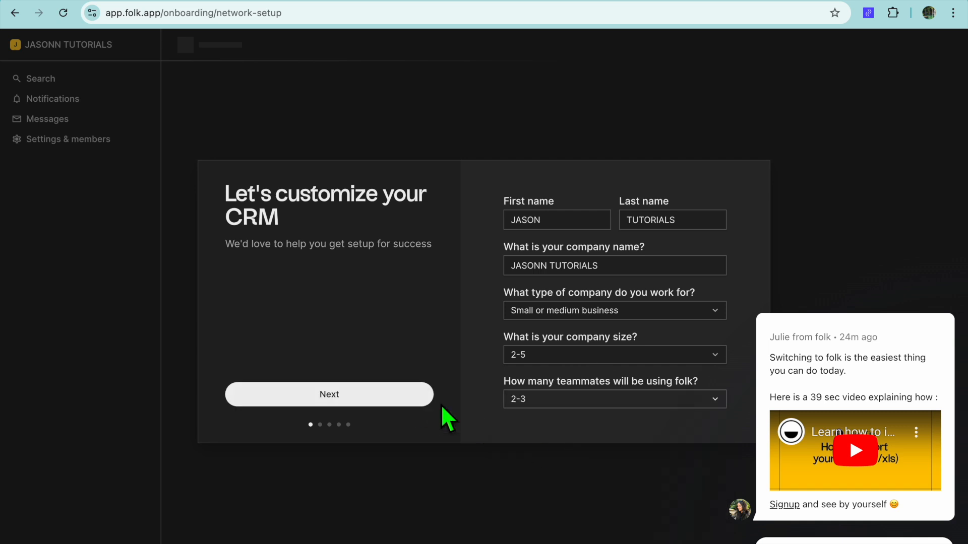
left_click(394, 394)
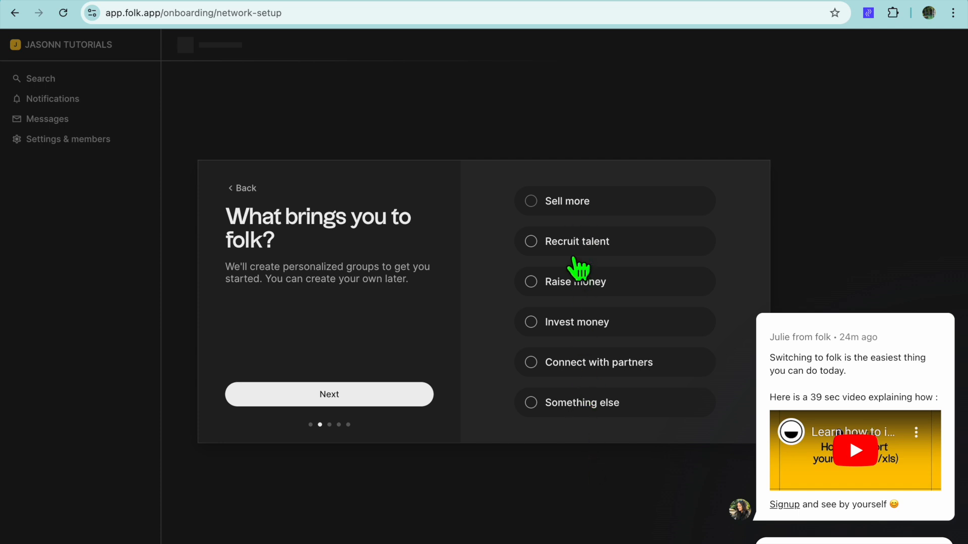
Finish the onboarding with Sell more as the purpose, skipping email sync and the Chrome extension, and start the free trial
left_click(532, 204)
left_click(404, 403)
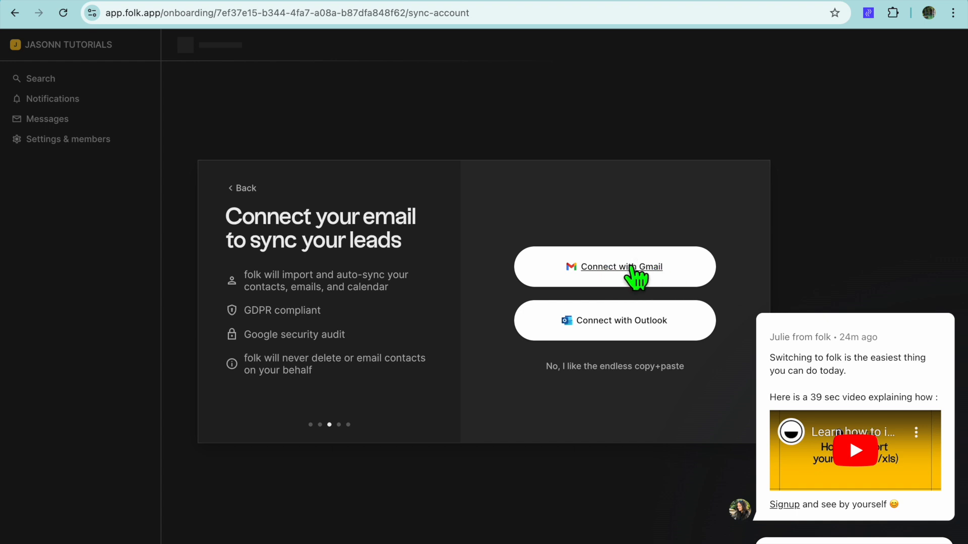
left_click(653, 367)
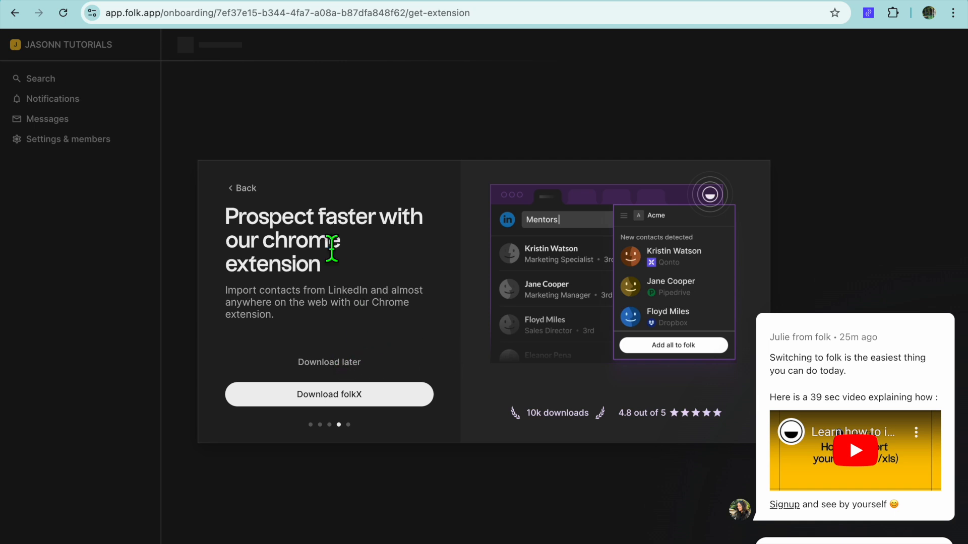
left_click(359, 362)
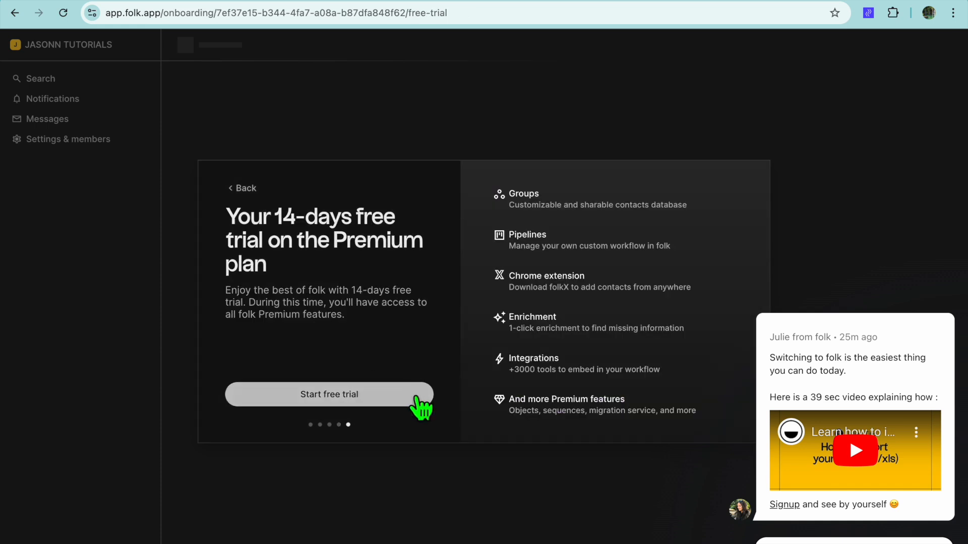
left_click(379, 401)
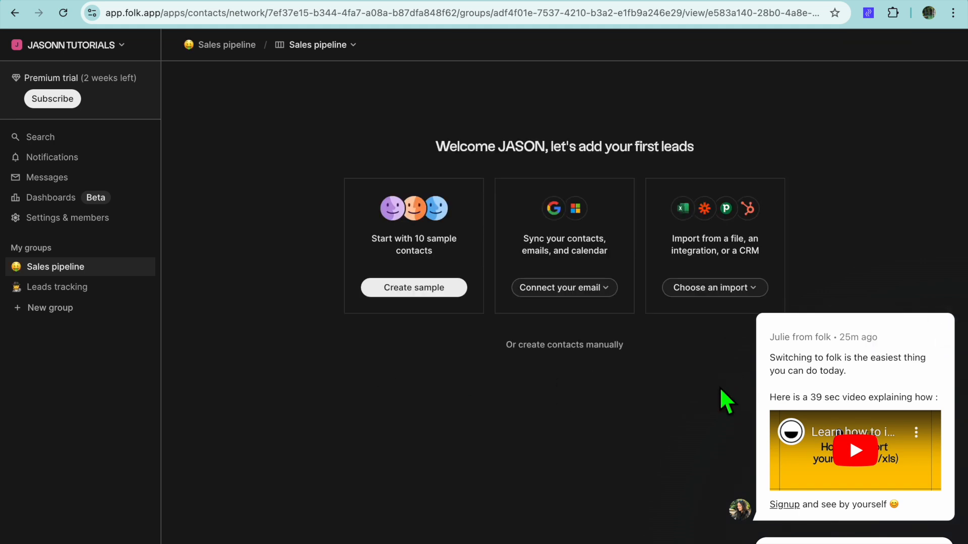
Dismiss the chat message and fill the Sales pipeline with the 10 sample contacts
left_click(950, 312)
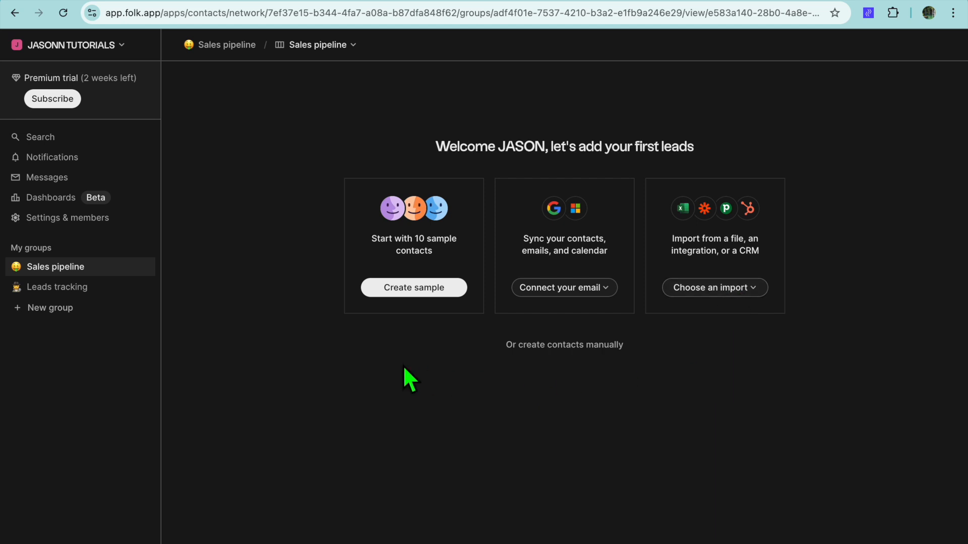
left_click(419, 289)
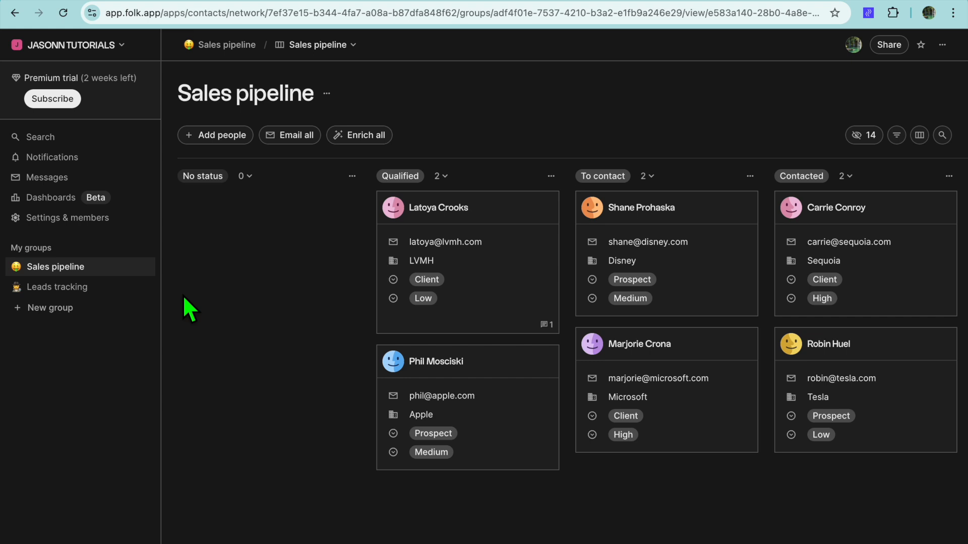
Open the Lead pipeline view of the Leads tracking group
left_click(79, 285)
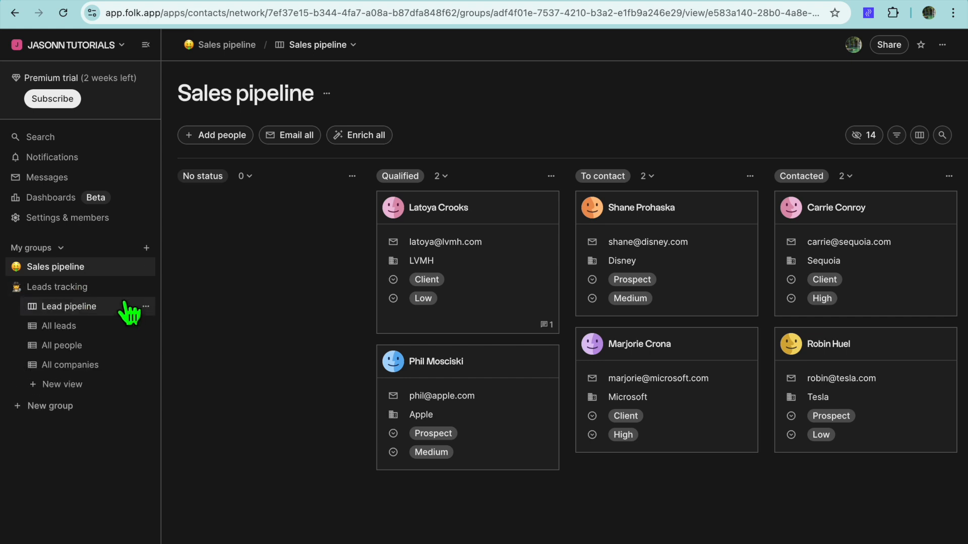
left_click(81, 307)
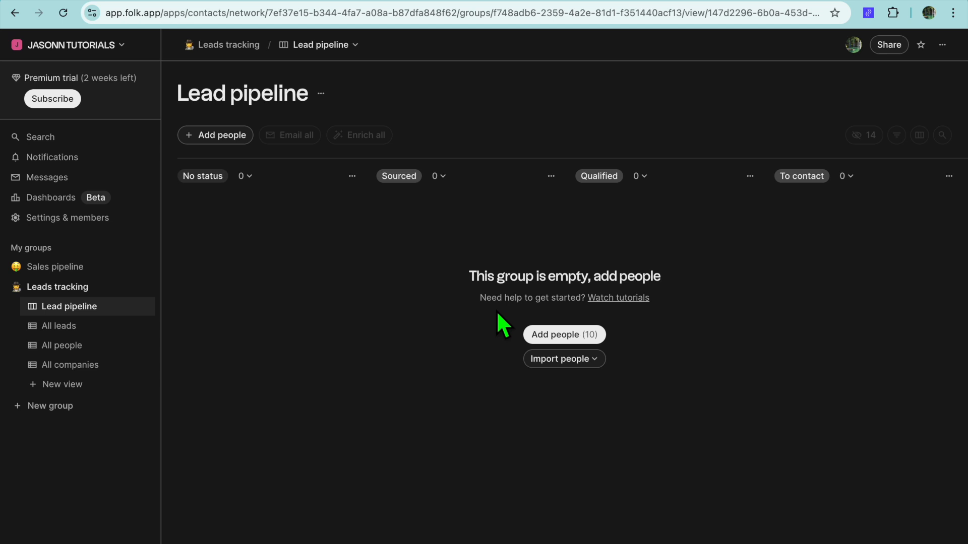
Look at the Person and Company creation forms for the Leads tracking group and close them without creating anything
left_click(222, 144)
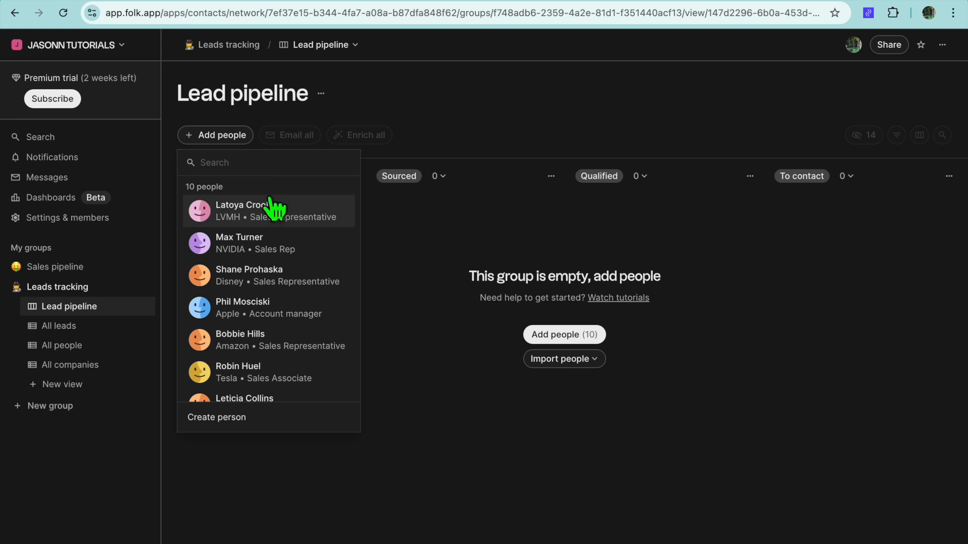
left_click(222, 417)
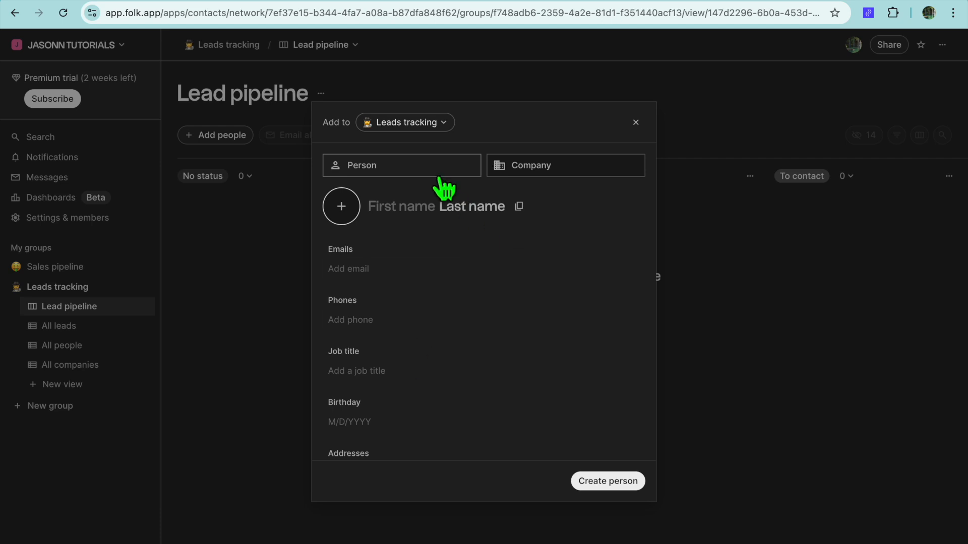
left_click(532, 166)
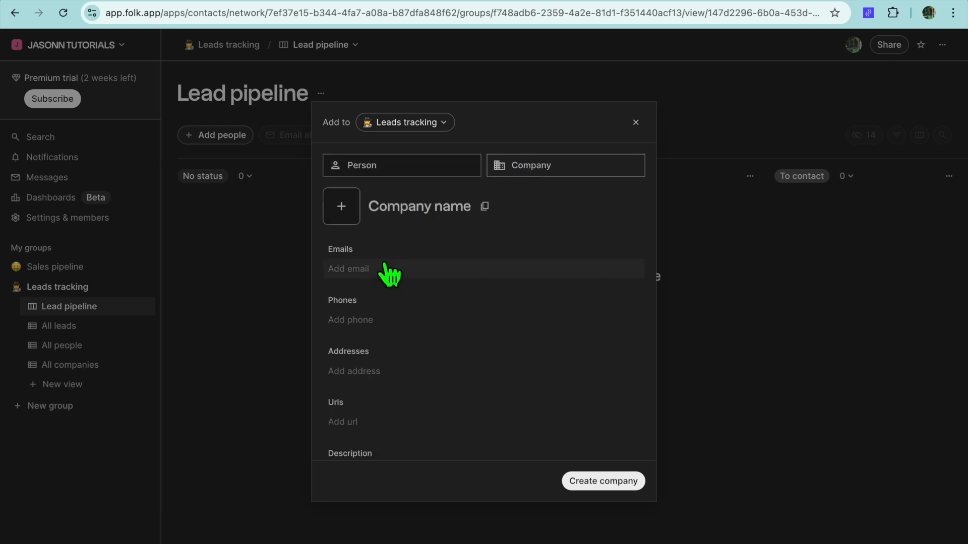
left_click(411, 169)
left_click(525, 172)
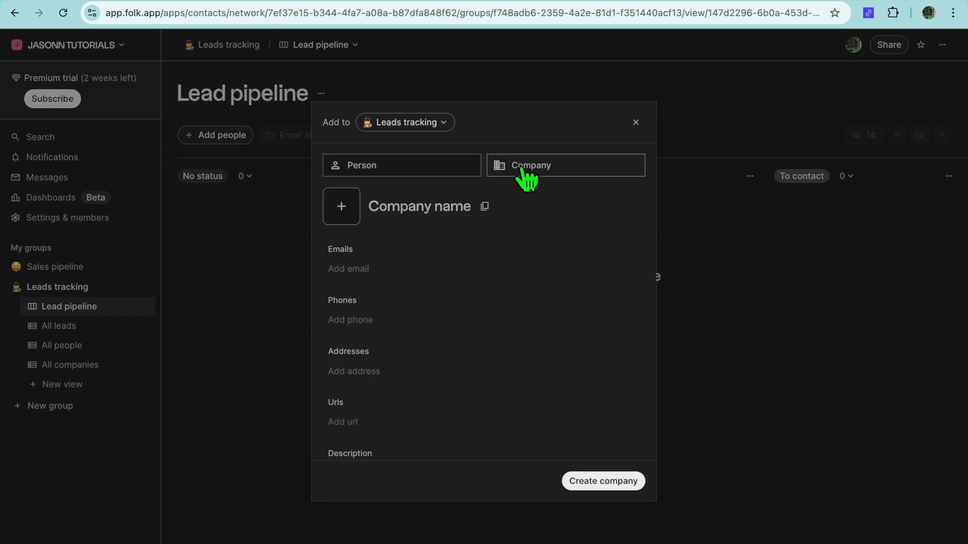
left_click(635, 122)
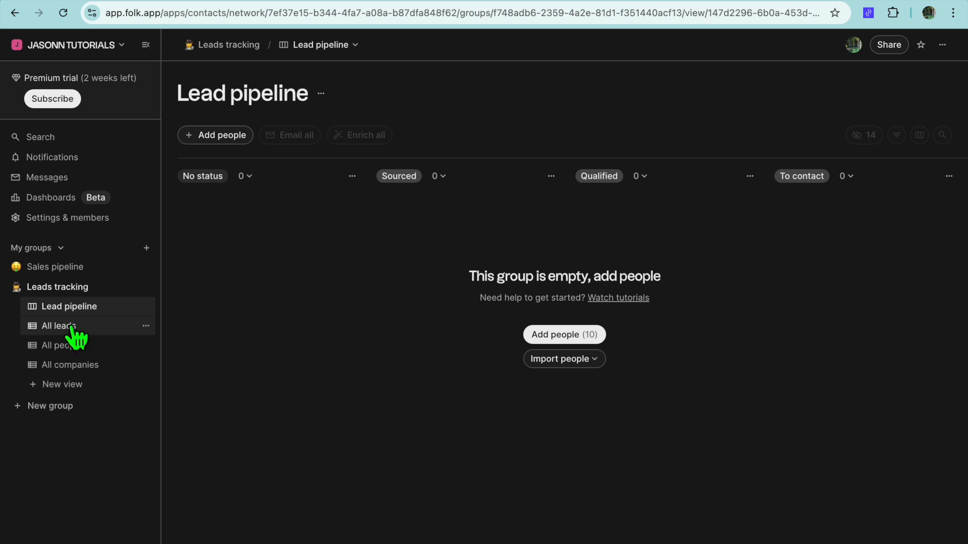
Add the existing LVMH sales representative to the Lead pipeline
left_click(223, 141)
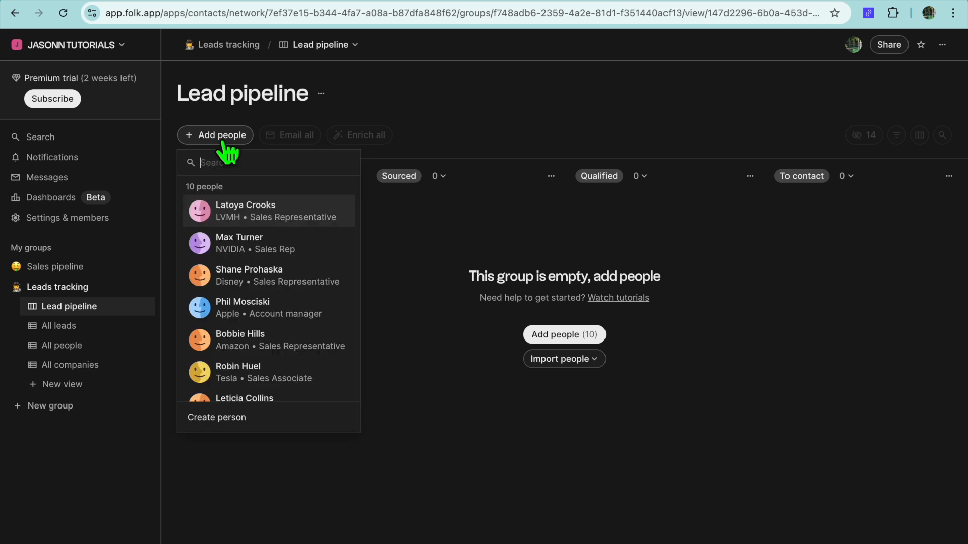
left_click(284, 211)
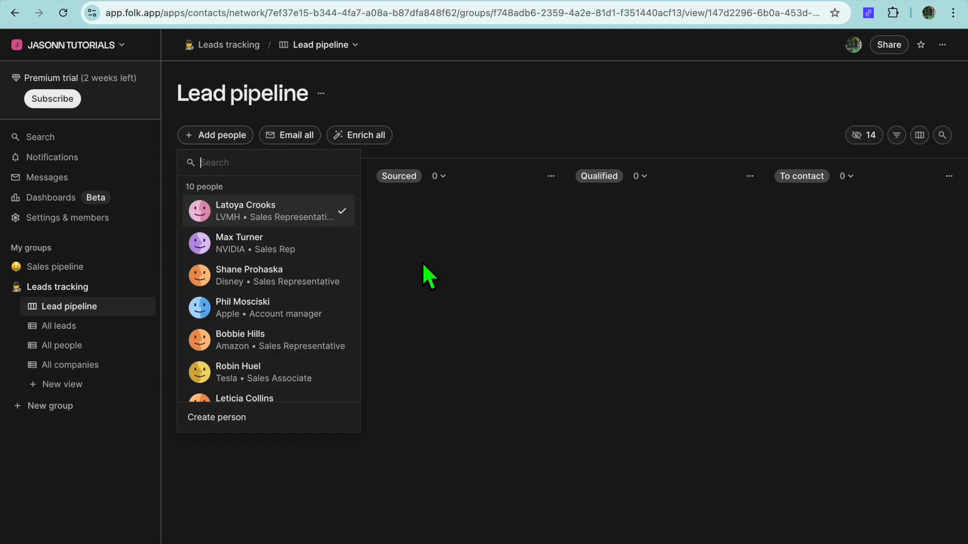
left_click(435, 253)
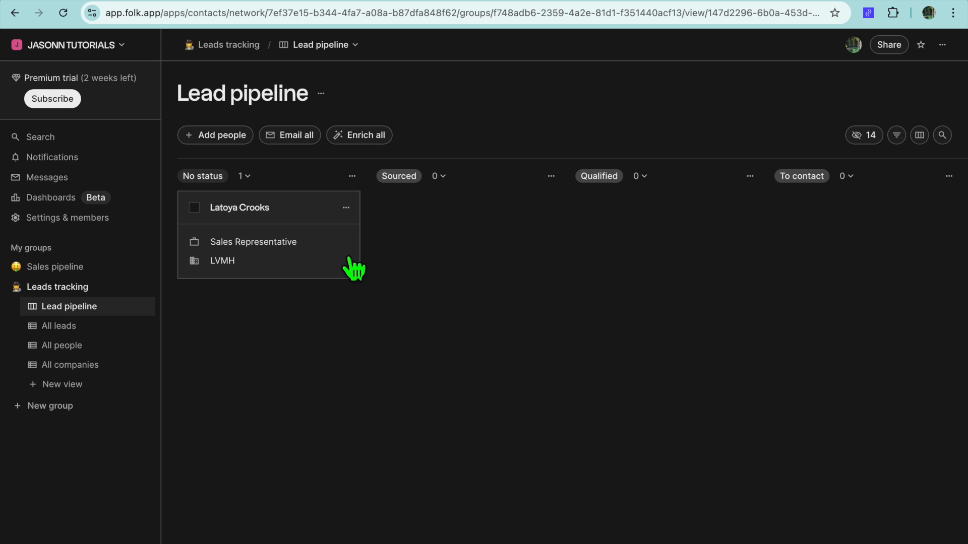
Look at the actions available for the LVMH contact's card and dismiss them
left_click(346, 207)
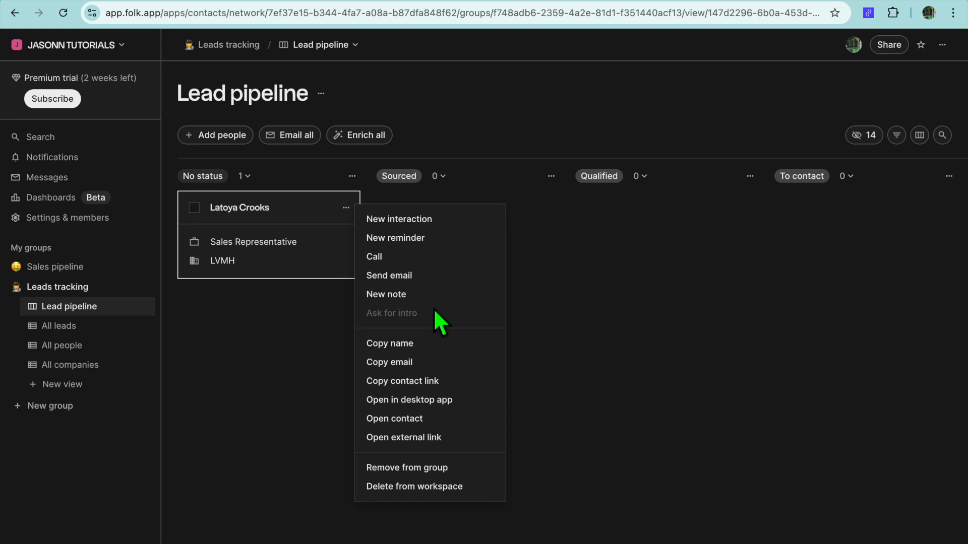
left_click(296, 352)
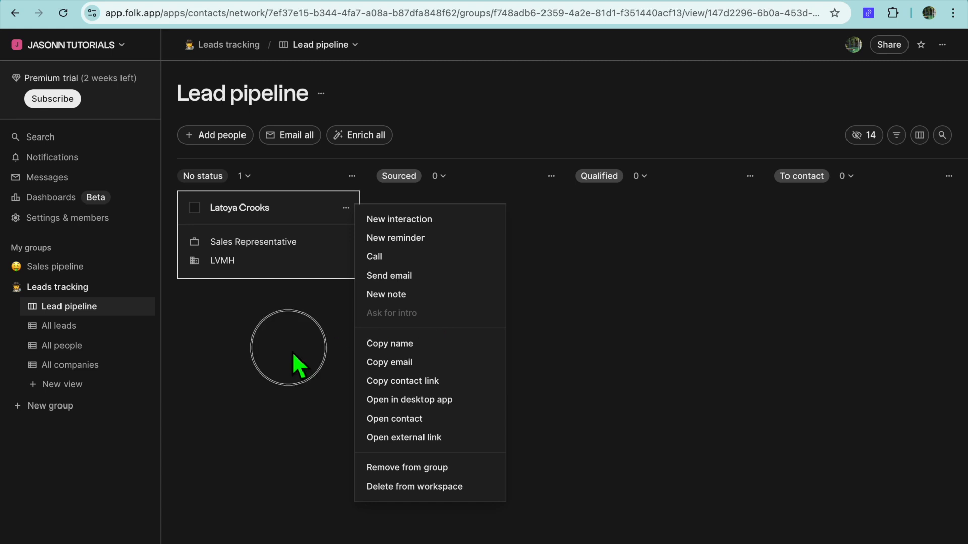
In the Sales pipeline view, look at the Person and Company creation forms and close them without creating anything
left_click(81, 270)
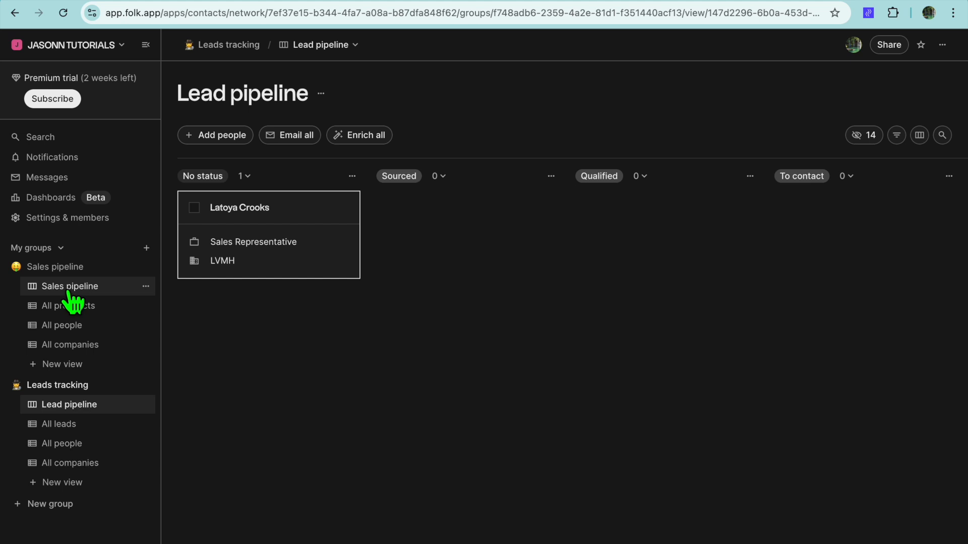
left_click(85, 288)
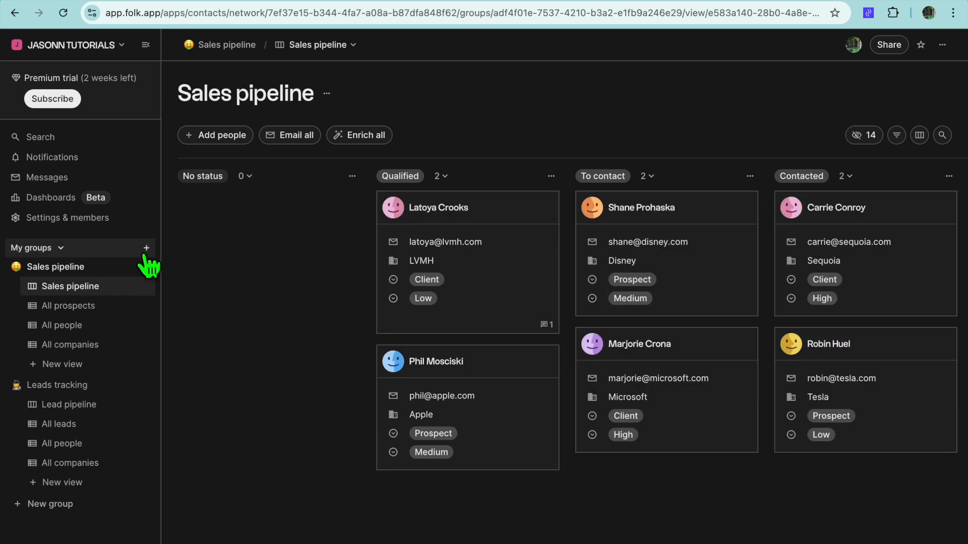
left_click(223, 137)
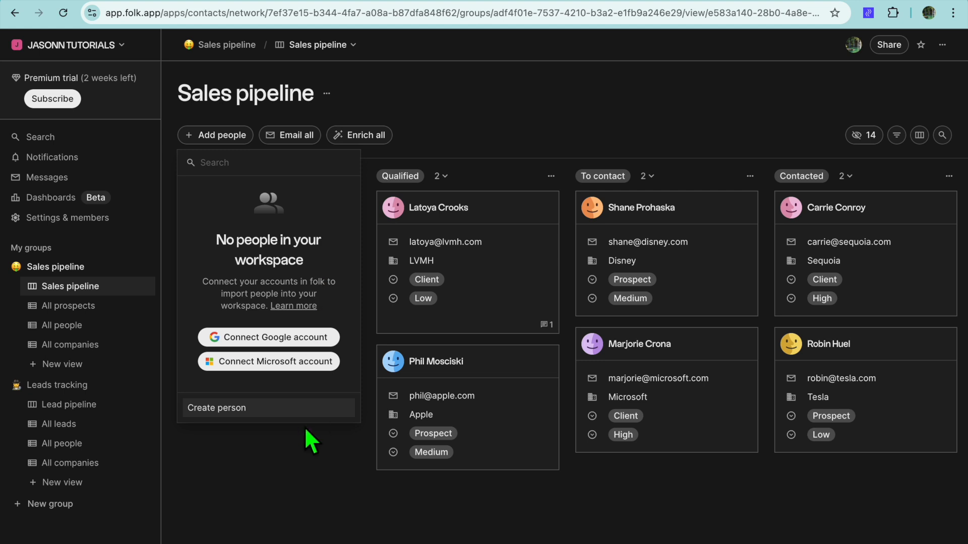
left_click(277, 411)
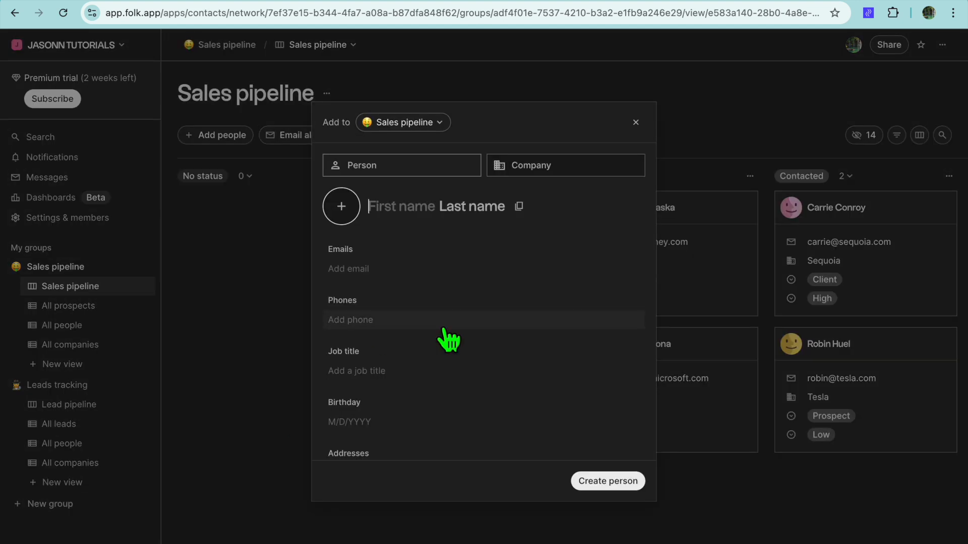
left_click(518, 167)
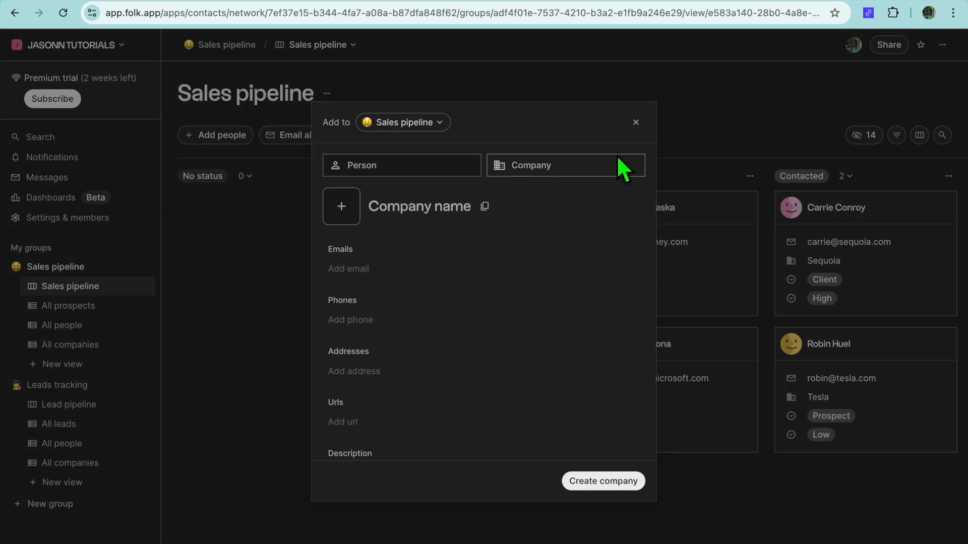
left_click(636, 123)
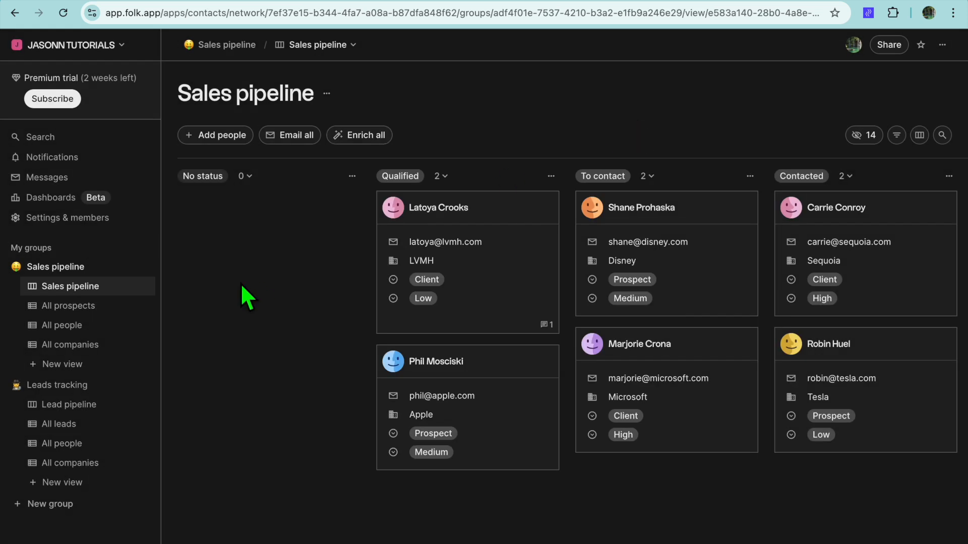
Open the All prospects view of the Sales pipeline group
left_click(94, 306)
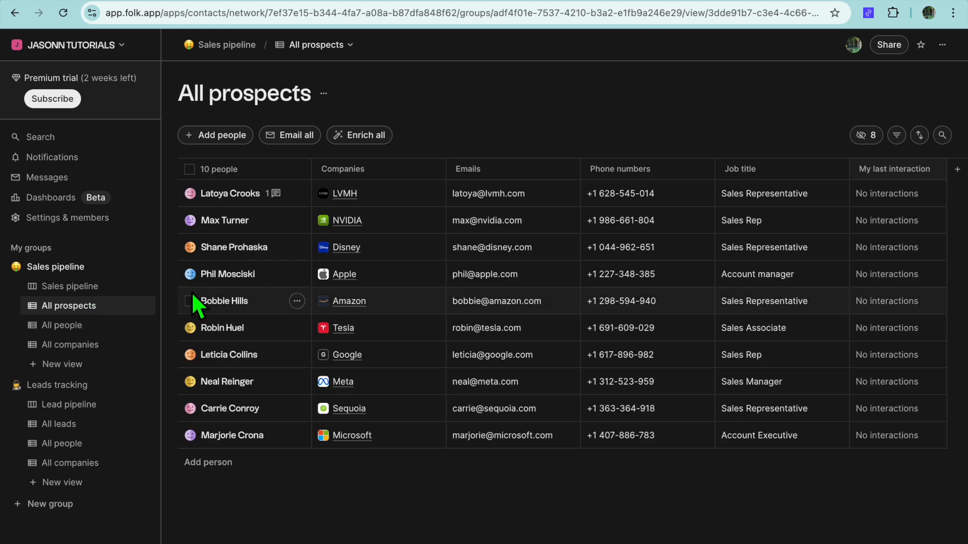
Look at the options for adding people to the All prospects view and dismiss them without adding anyone
left_click(216, 136)
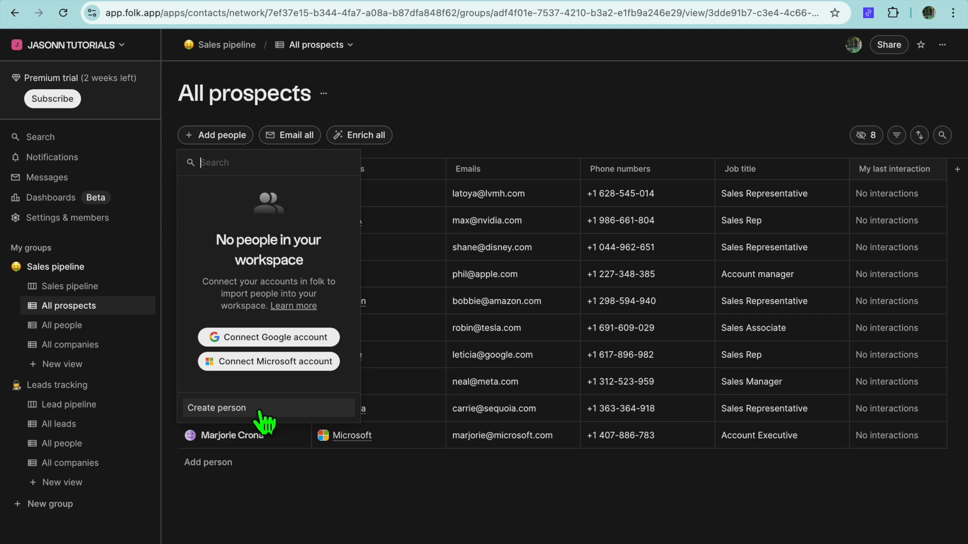
left_click(274, 494)
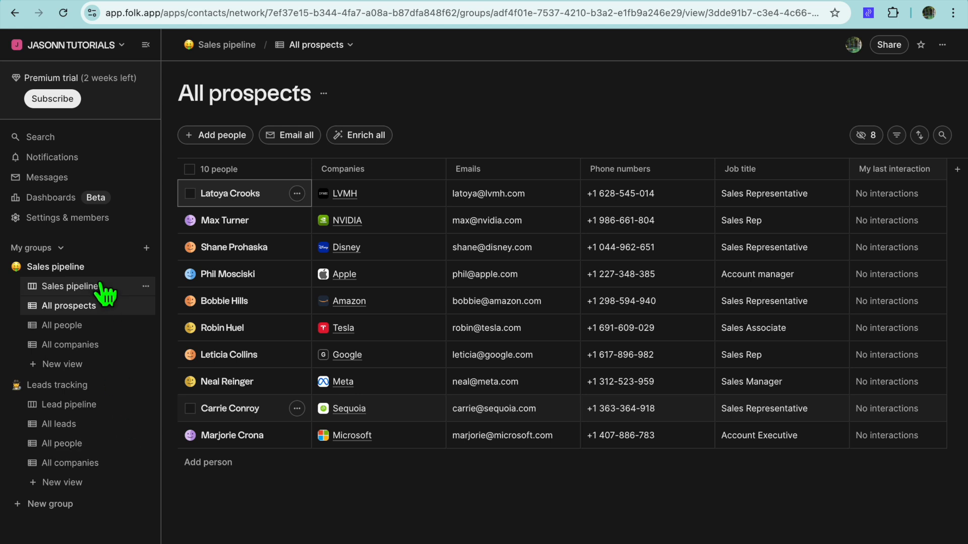
Open the workspace's Integrations settings and look through the available integrations, from Linkedin down to Dropcontact
left_click(89, 231)
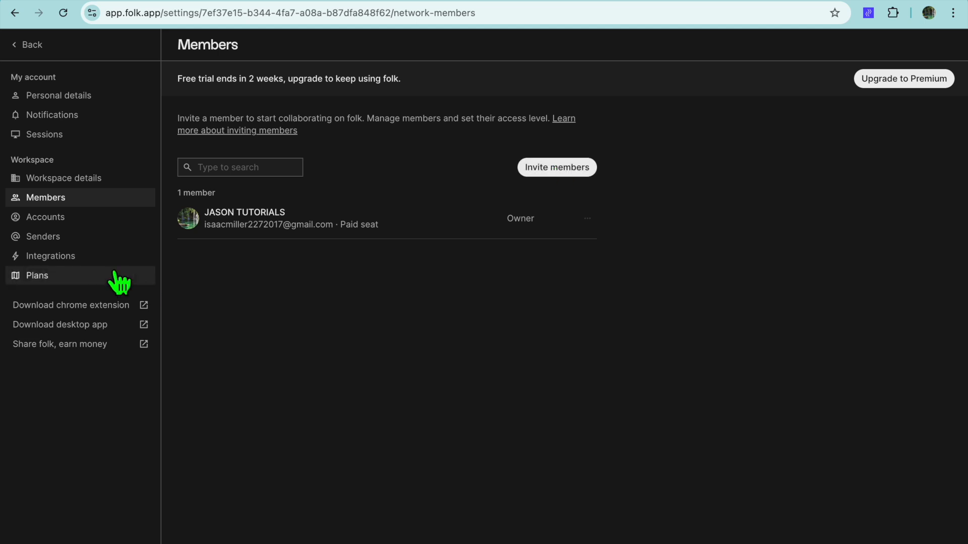
left_click(100, 264)
mouse_move(243, 284)
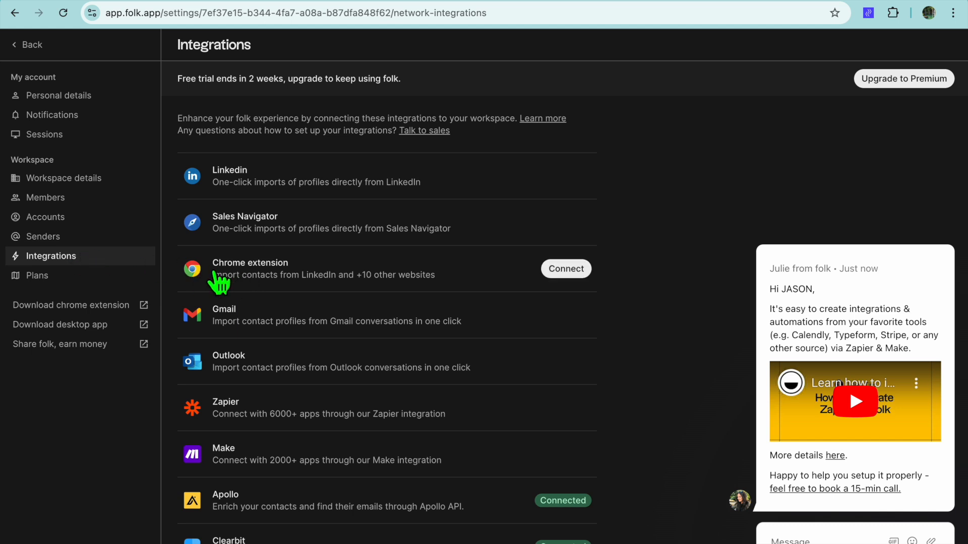
scroll(217, 282, "down", 3)
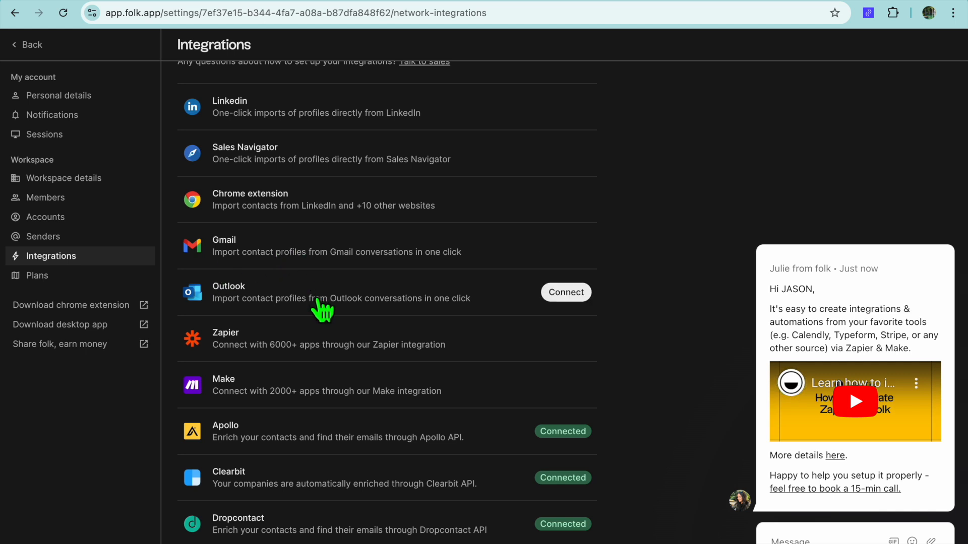
scroll(321, 310, "up", 3)
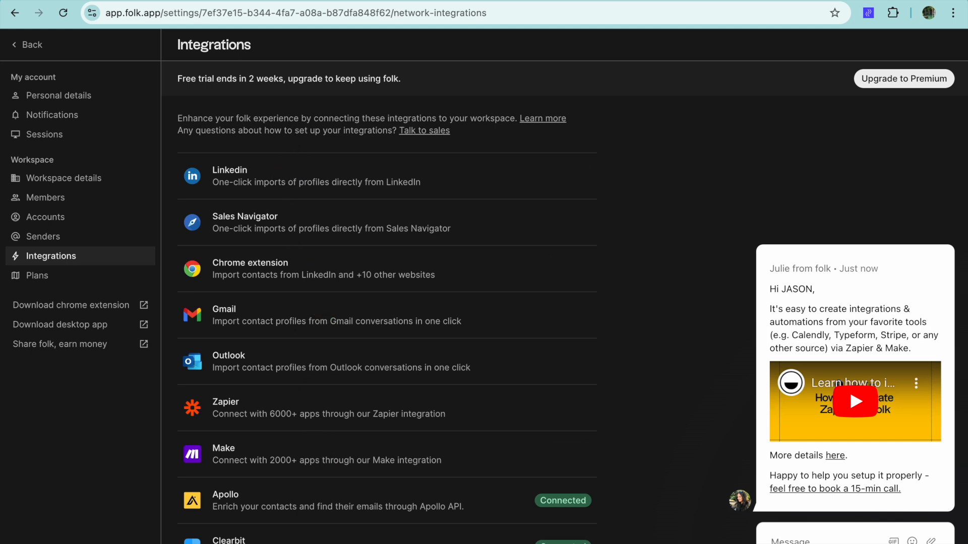
Return from the settings to the All prospects view and dismiss the support chat message about integrations
left_click(22, 46)
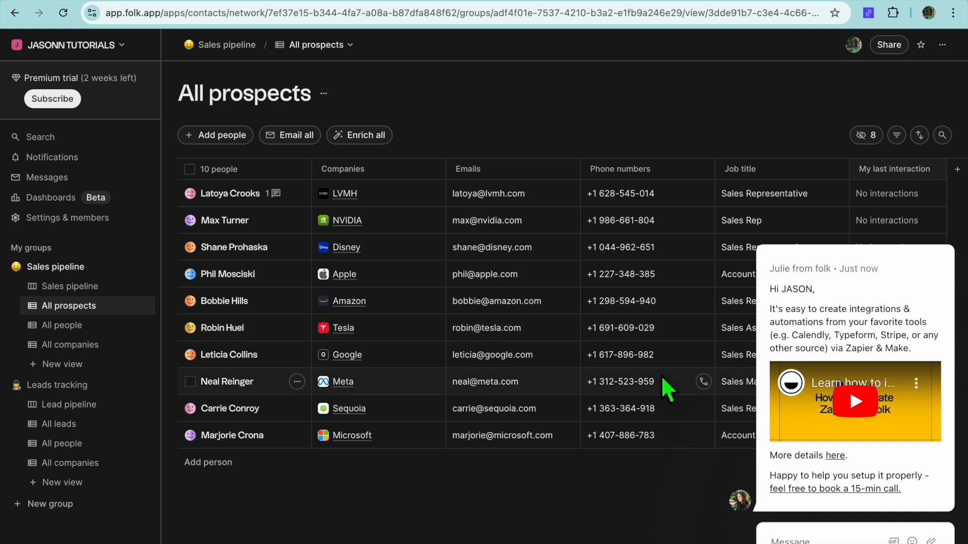
left_click(949, 247)
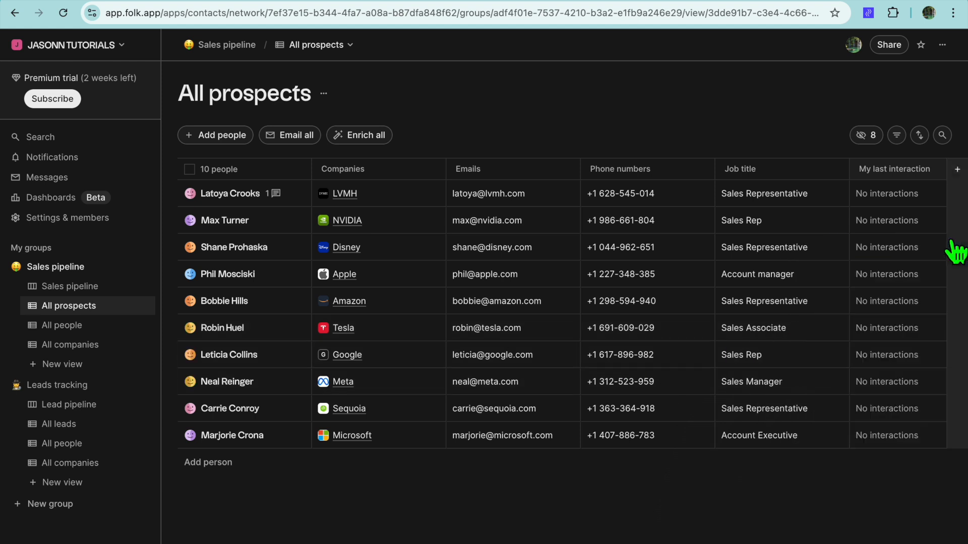